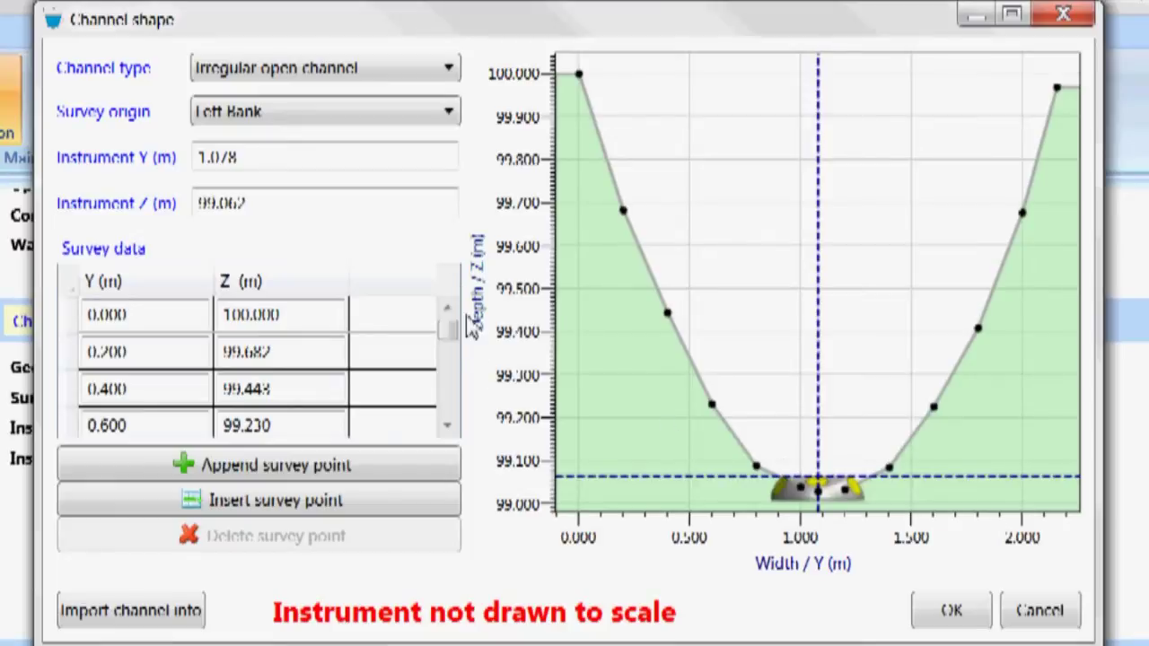
Step: Review the instrument's Y and Z position in the channel shape settings and accept the channel shape
left_click(273, 160)
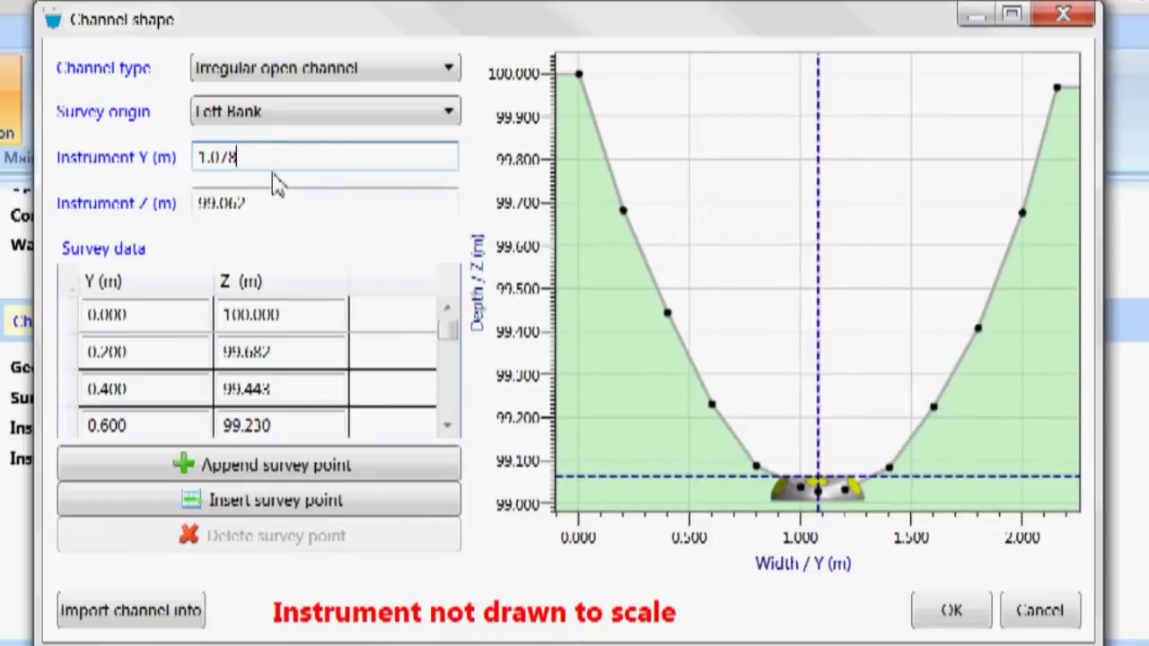
left_click(270, 205)
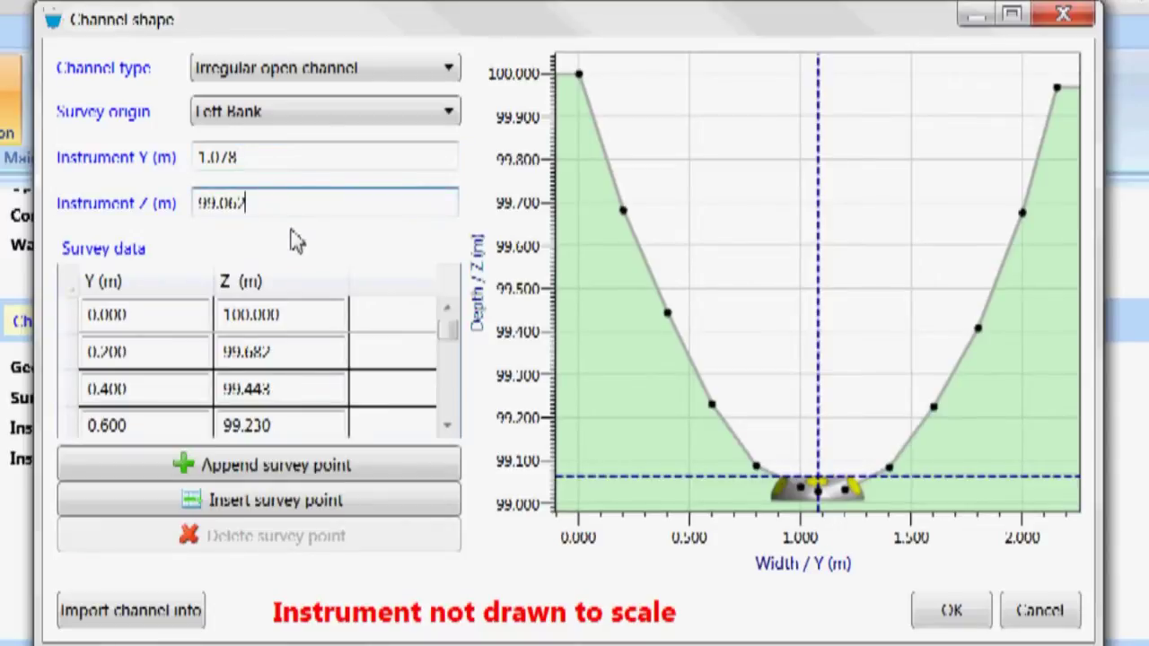
mouse_move(123, 205)
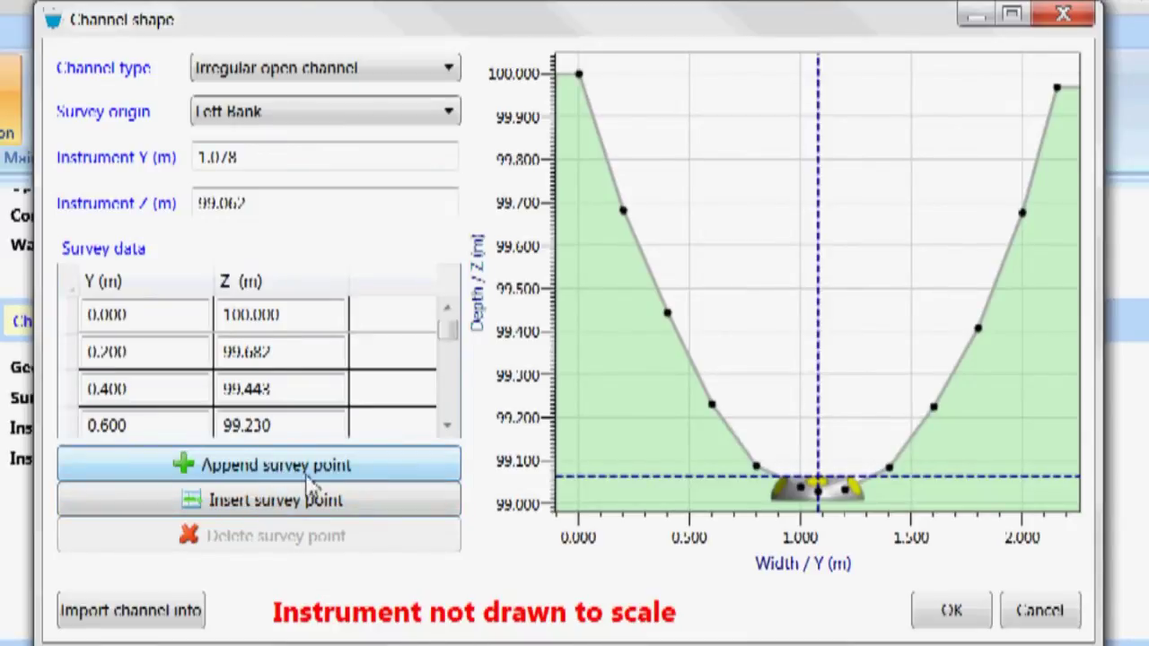
left_click(957, 611)
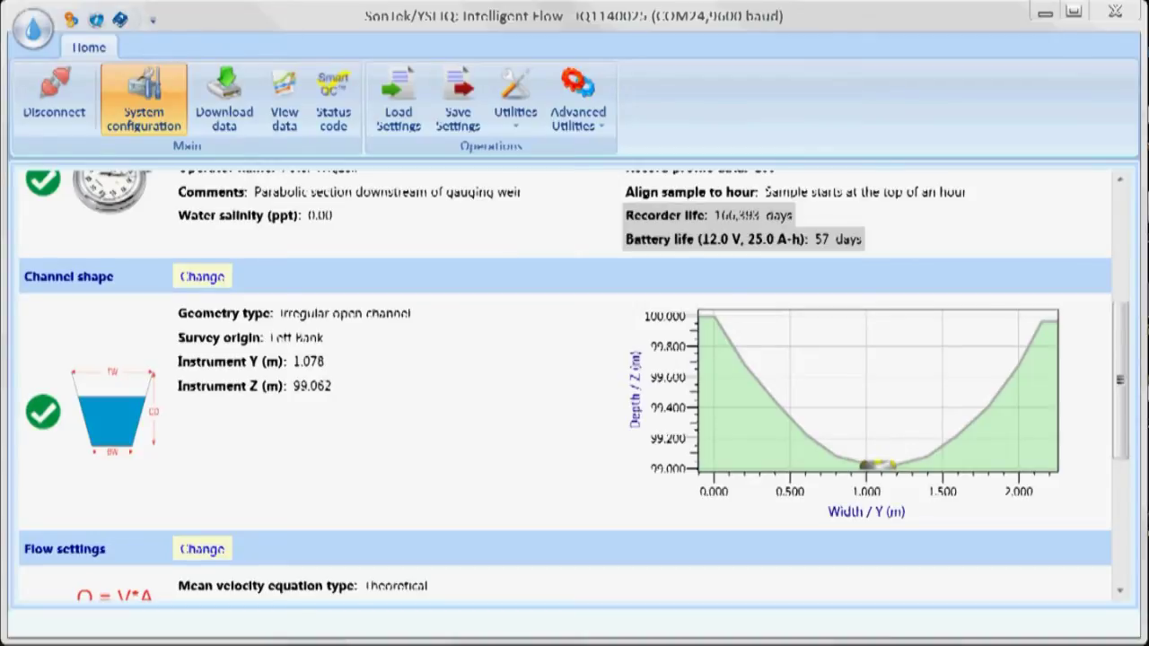
Step: Open the flow settings, look at the Index equation's parameters and set the mean velocity equation type to Theoretical
scroll(216, 256, "down", 5)
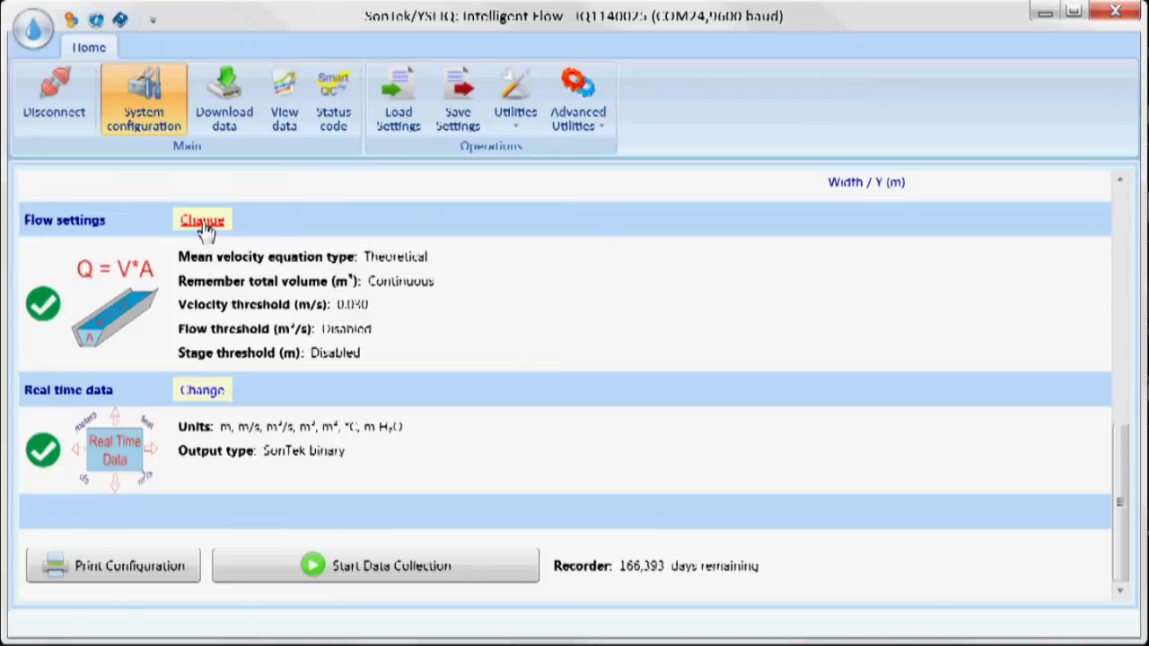
left_click(203, 222)
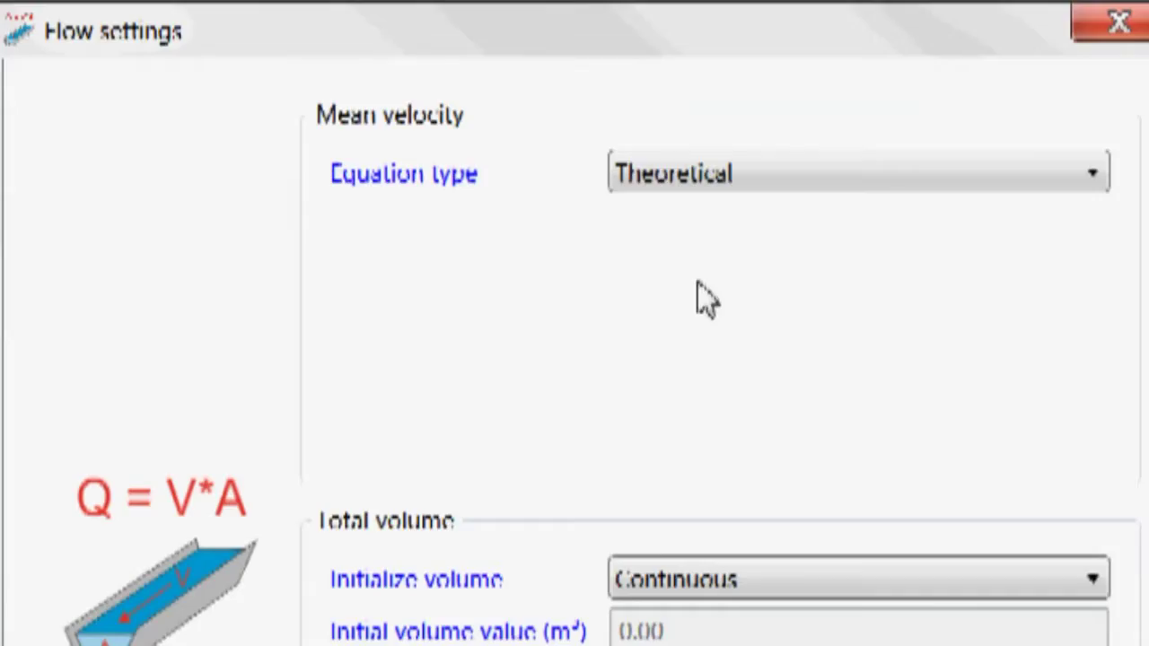
left_click(1103, 179)
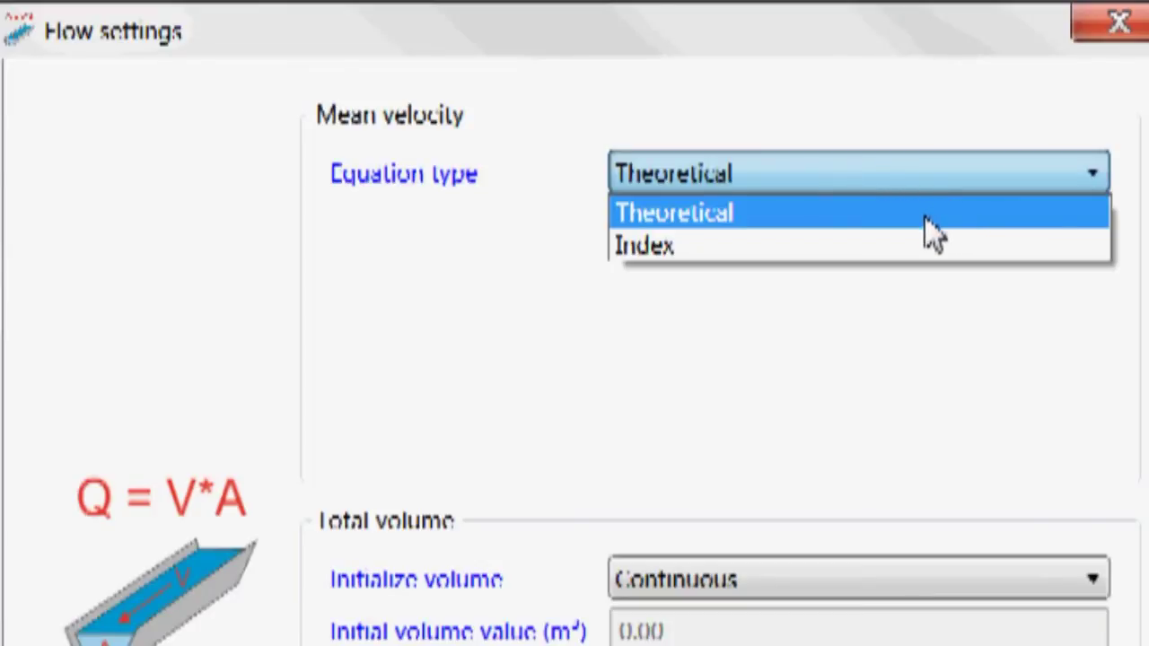
left_click(802, 250)
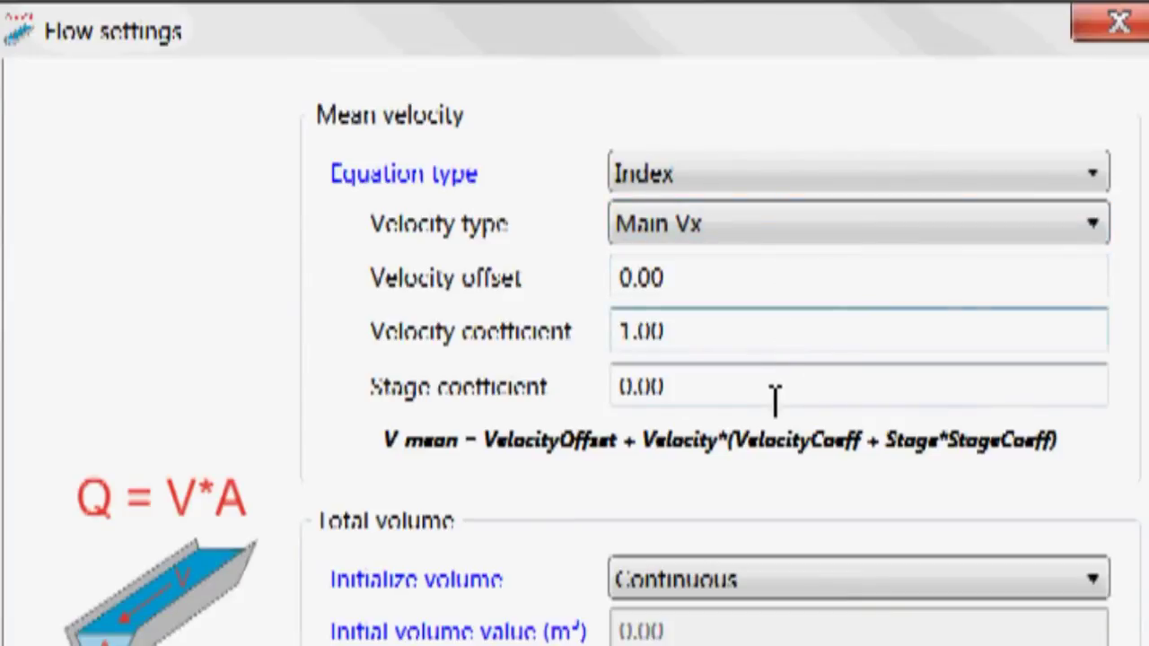
left_click(1091, 176)
left_click(844, 216)
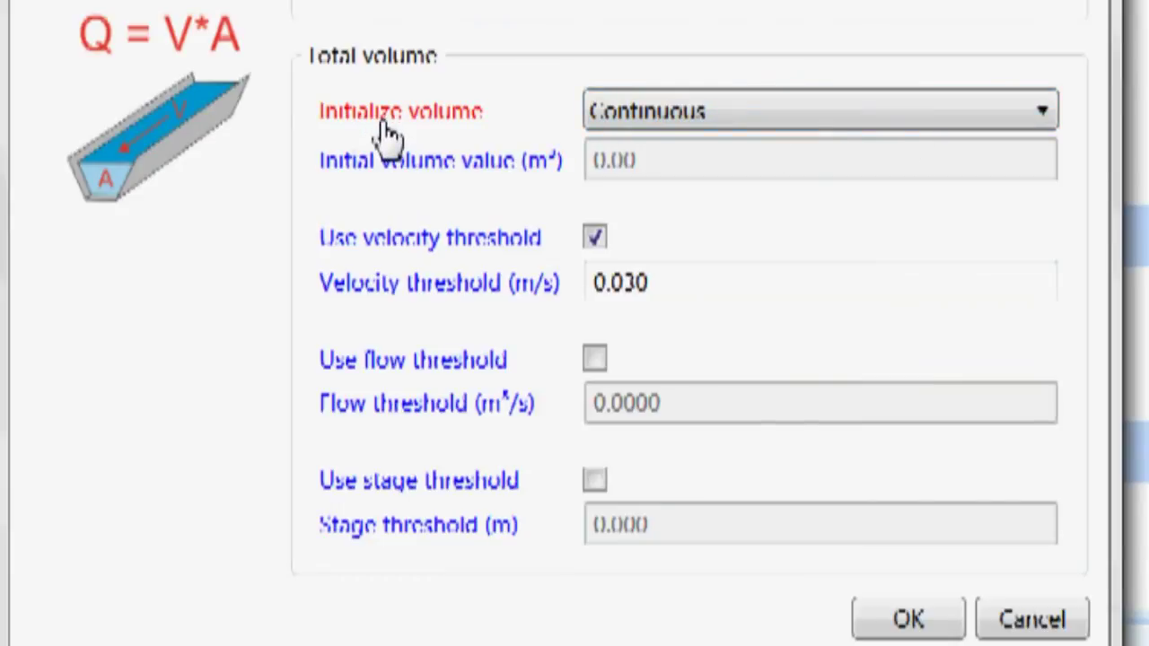
Step: Keep total volume initialization on Continuous and the velocity threshold at 0.030 m/s, and accept the flow settings
left_click(1055, 118)
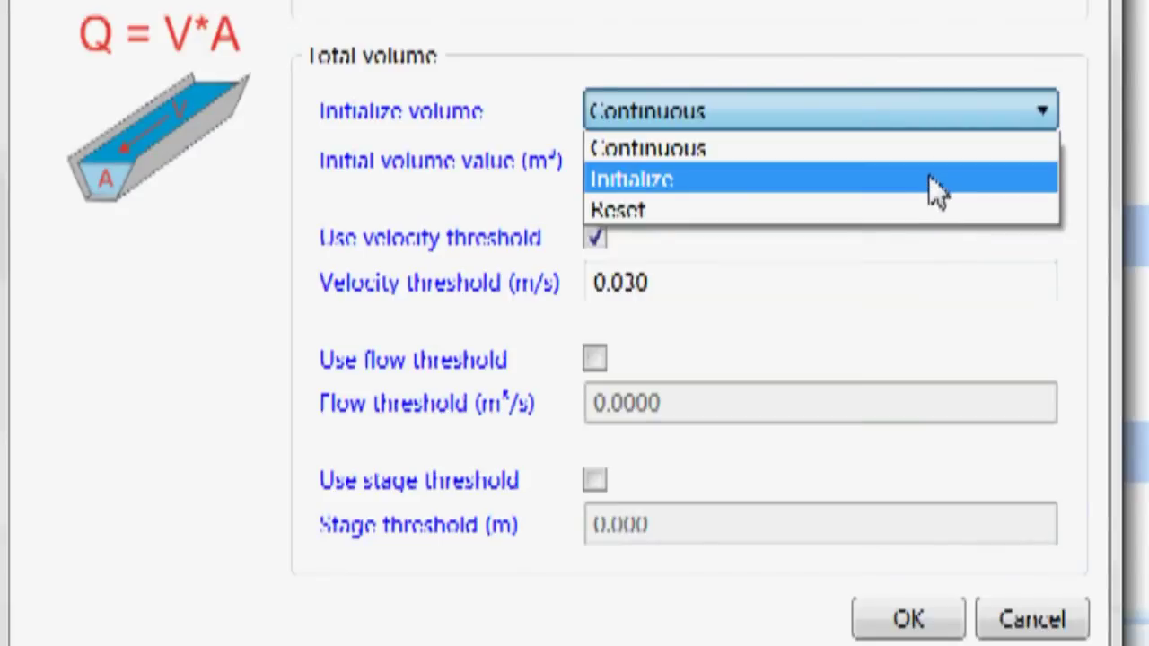
left_click(918, 148)
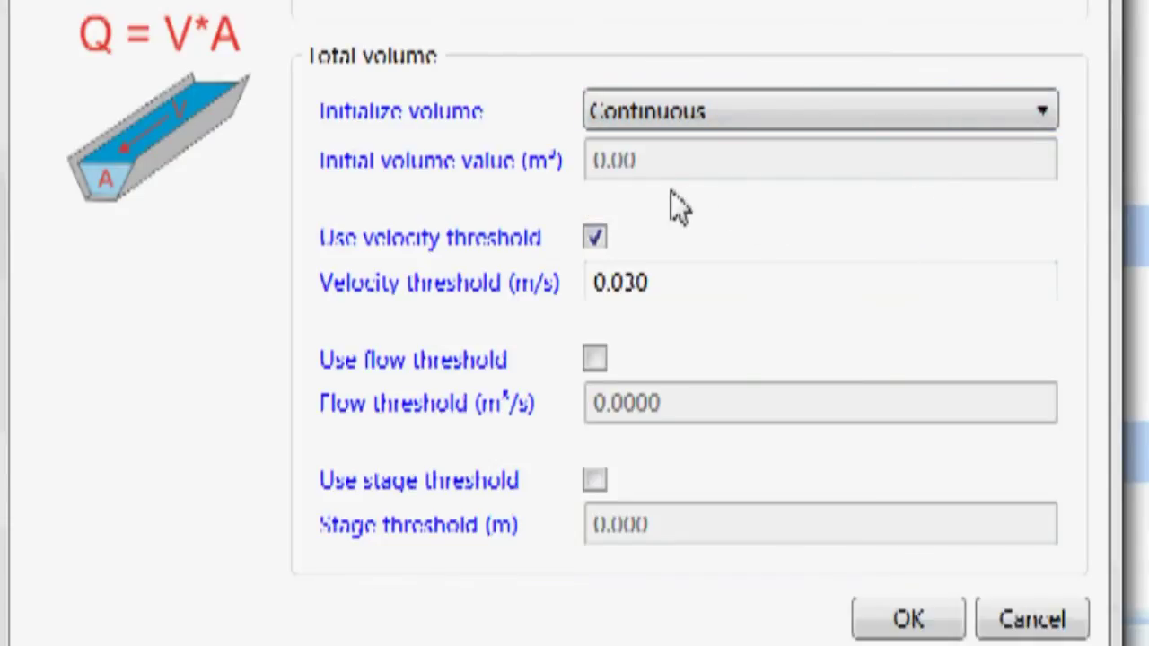
left_click(673, 288)
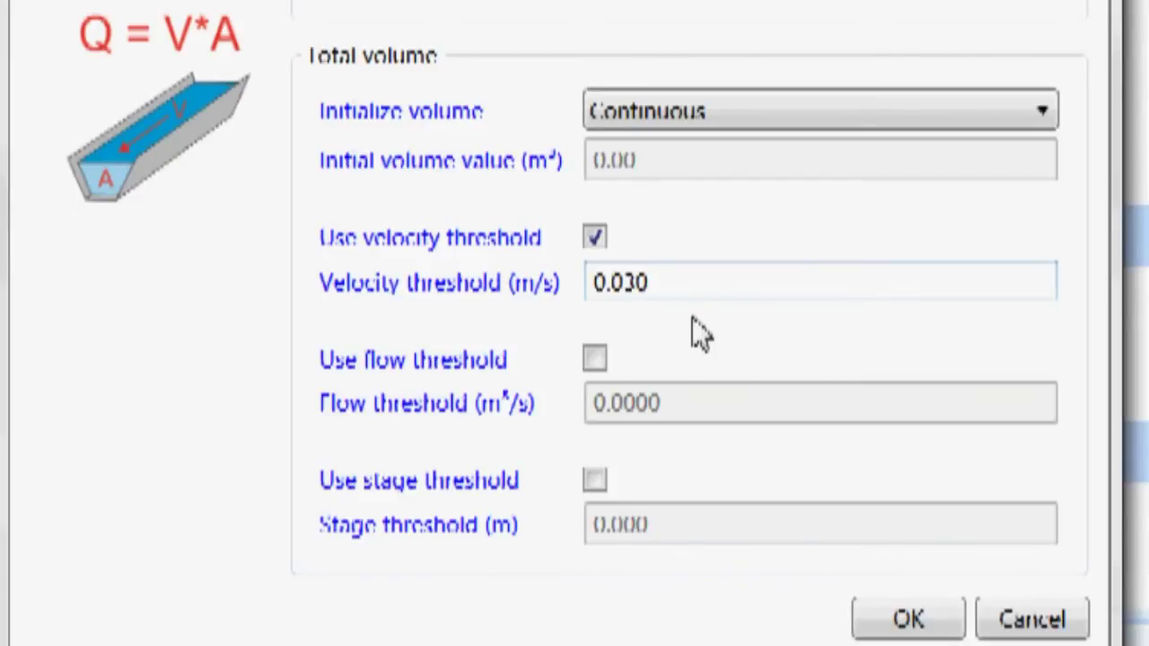
left_click(916, 619)
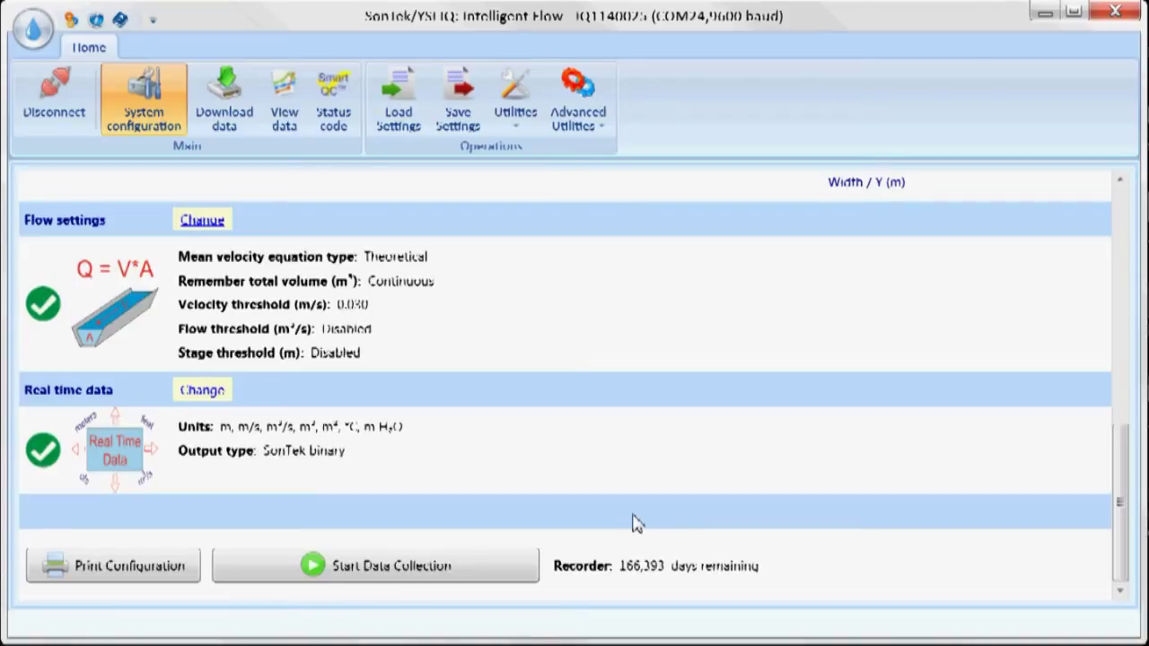
Step: Open the real time data settings and check the unit options, keeping depth in meters and velocity in meters per second
left_click(201, 392)
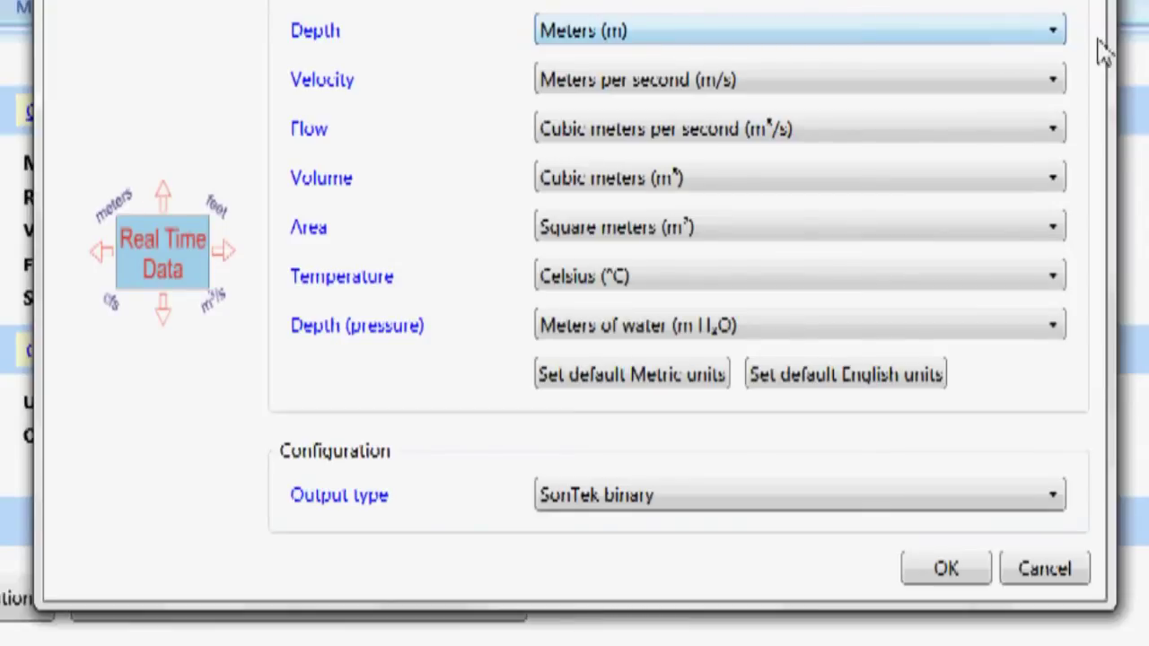
left_click(1052, 35)
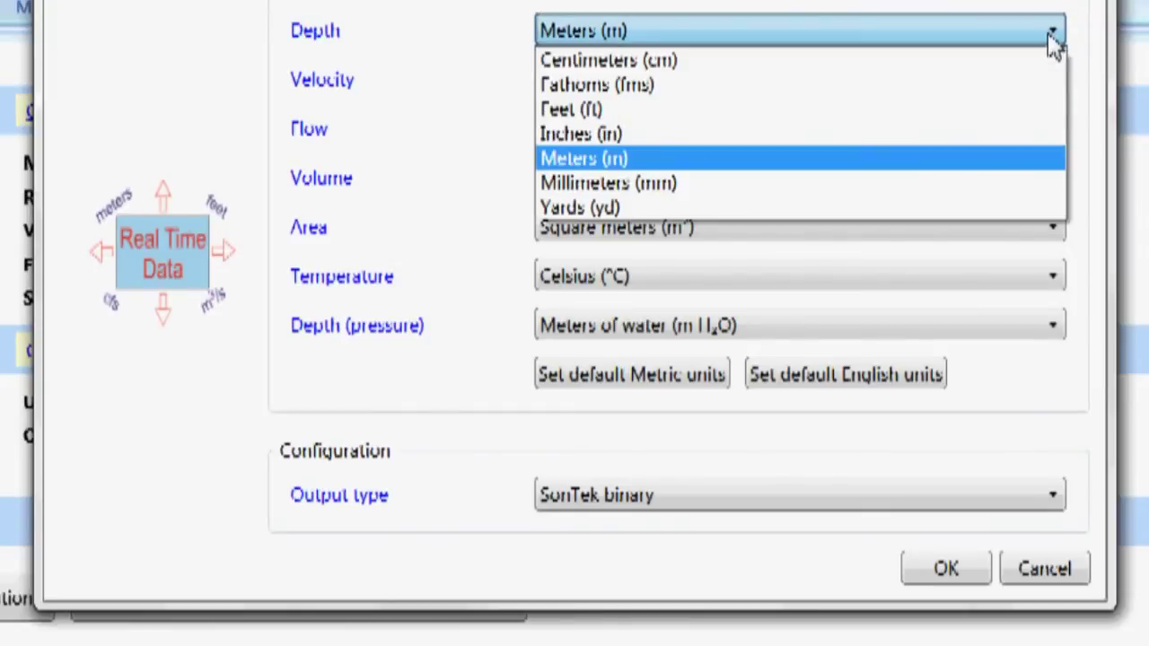
left_click(979, 41)
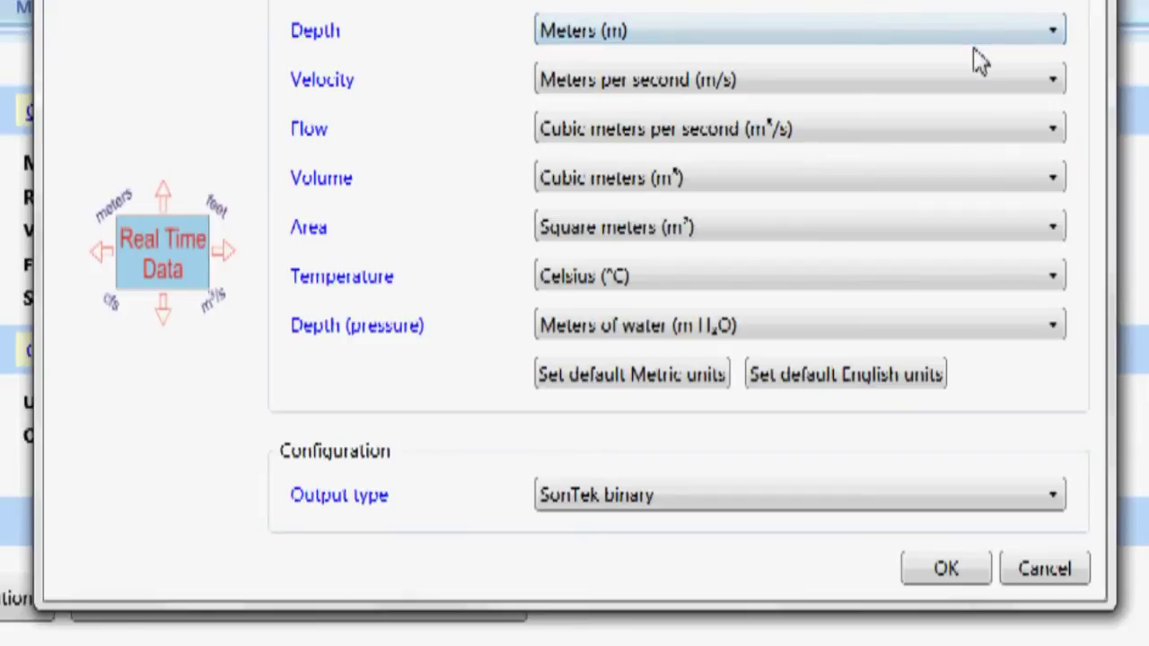
left_click(1053, 81)
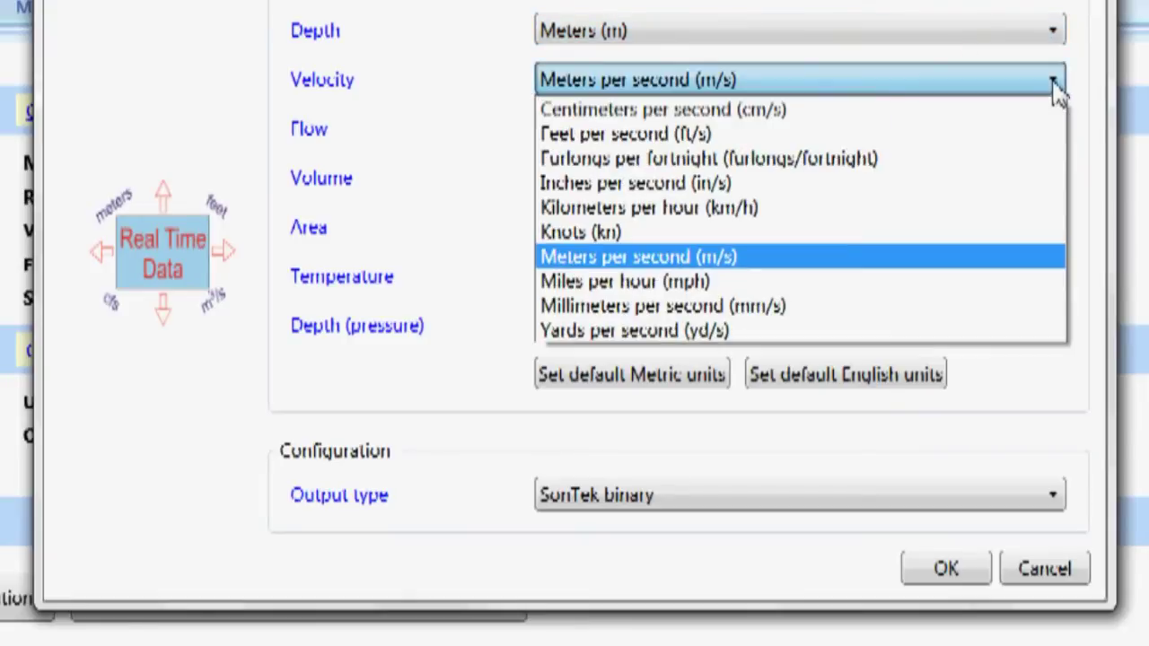
left_click(970, 91)
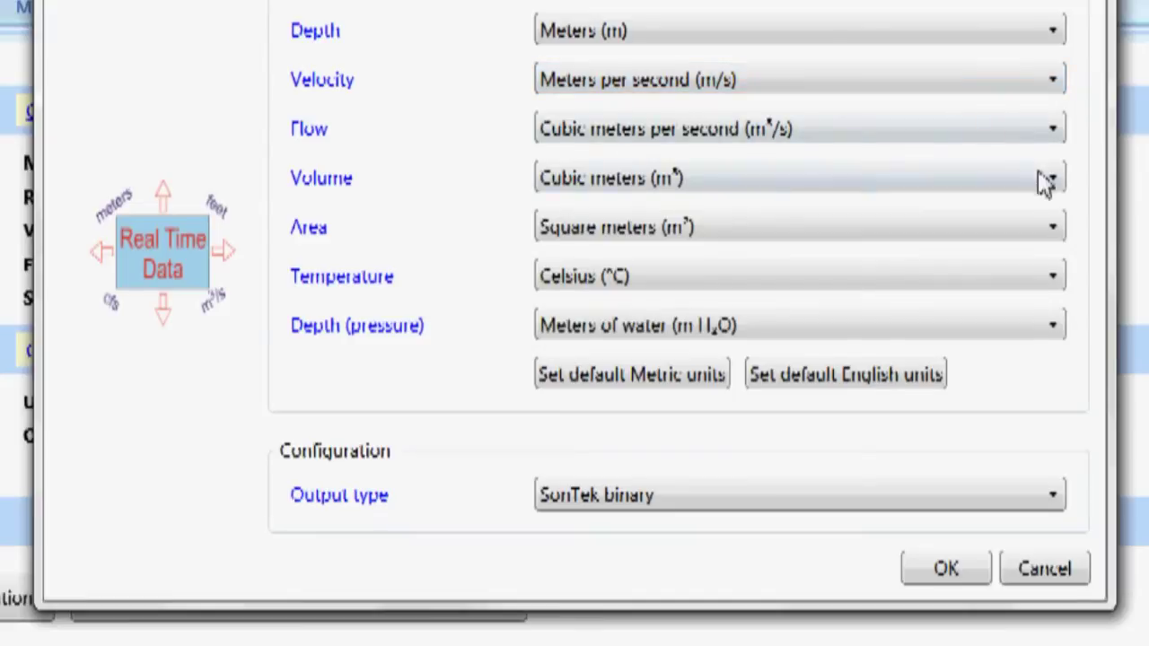
Step: Set the flow unit to cubic feet per second and keep the volume unit as cubic meters
left_click(1056, 131)
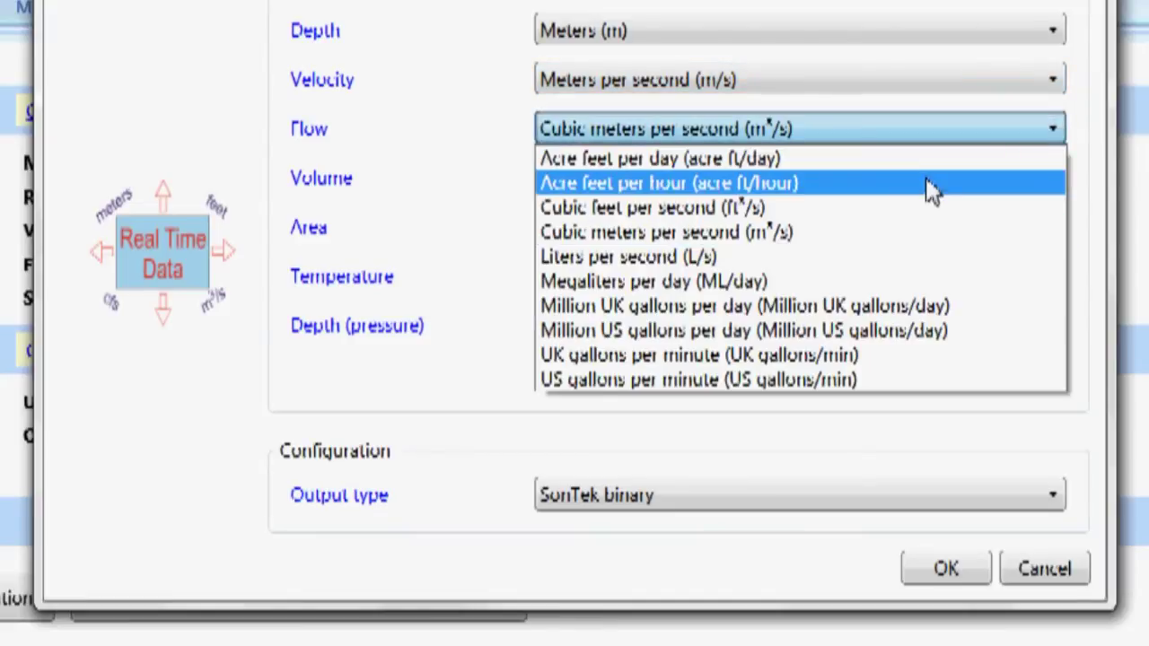
left_click(1062, 210)
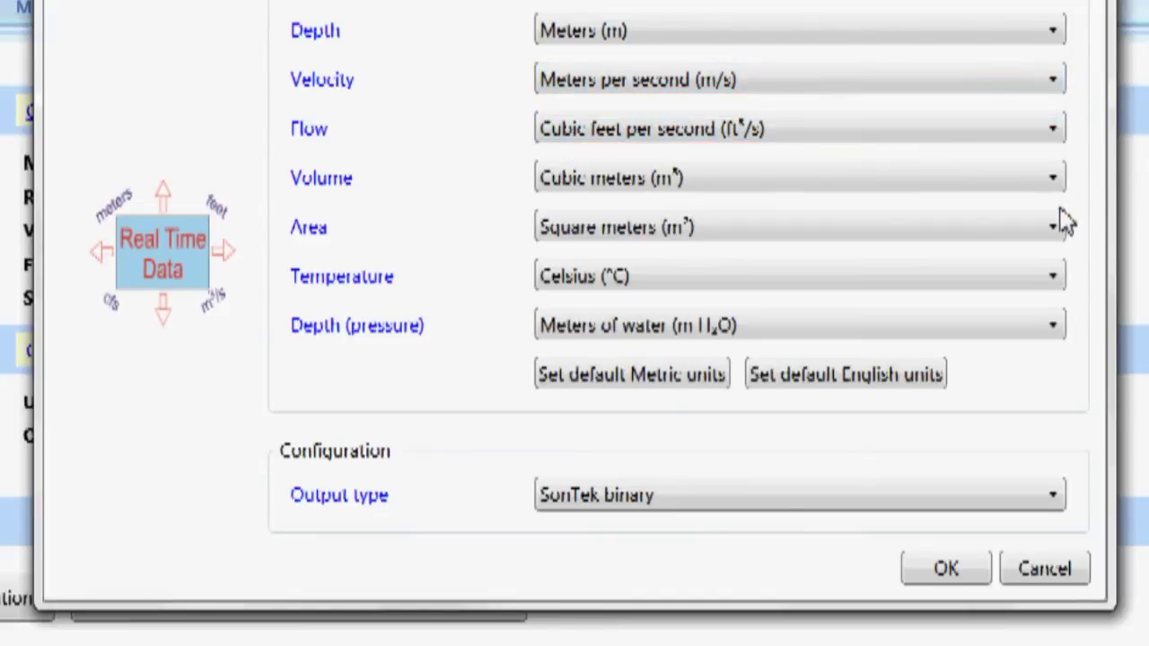
left_click(1062, 180)
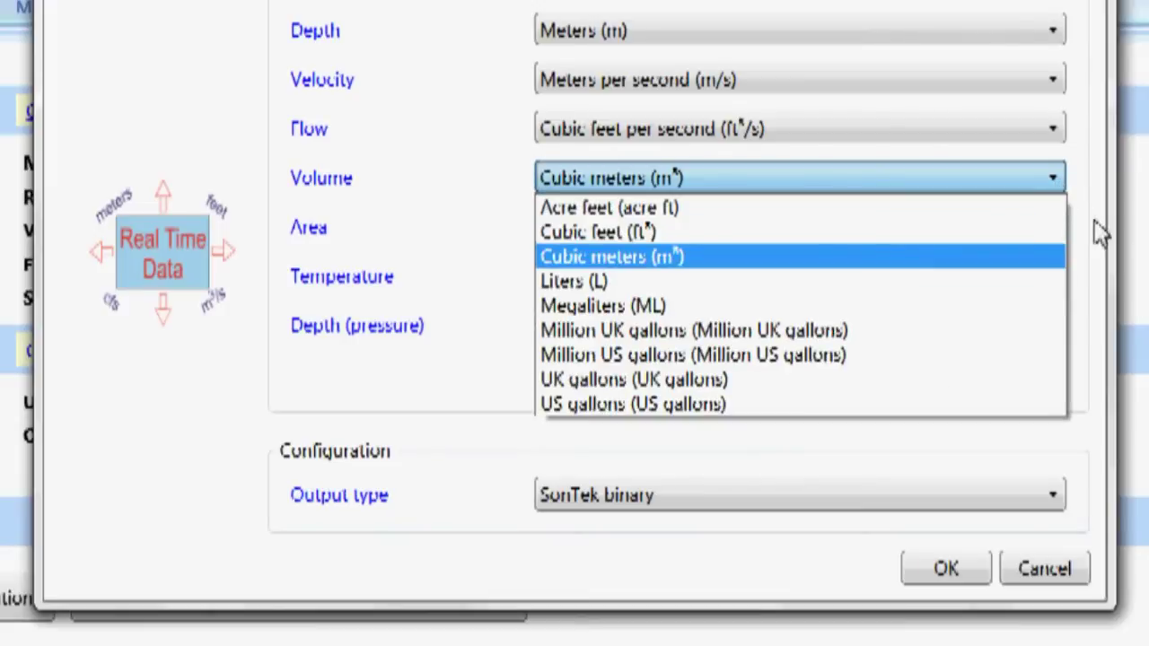
left_click(1096, 236)
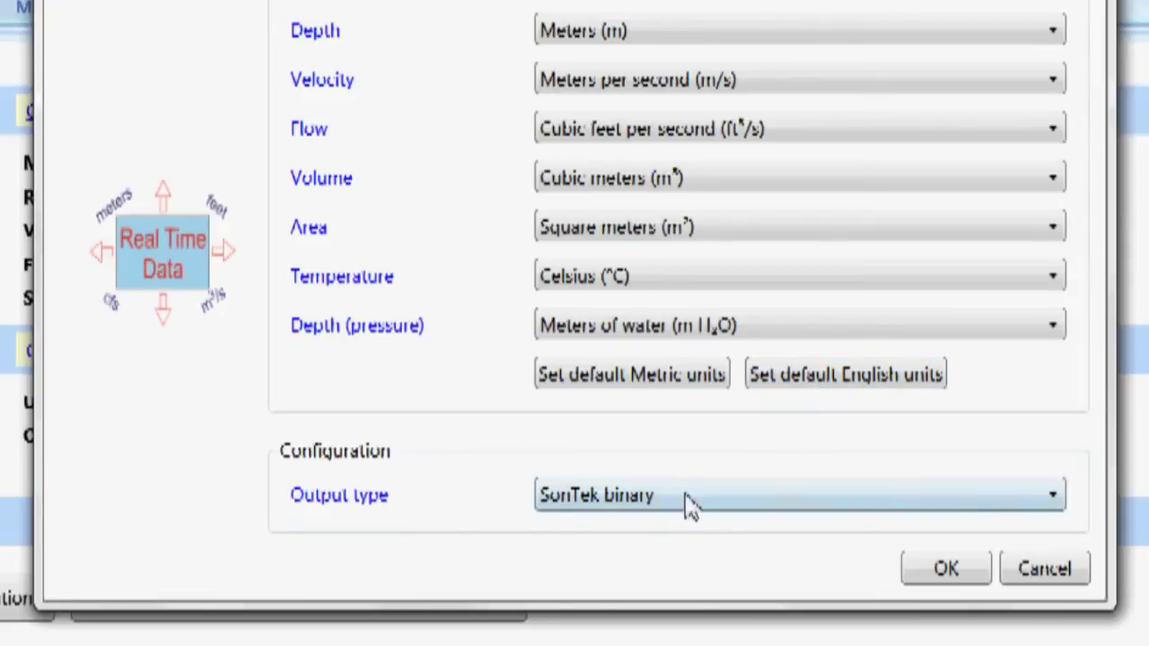
Step: Check the available output types, keep SonTek binary, and accept the real time data settings
left_click(1056, 497)
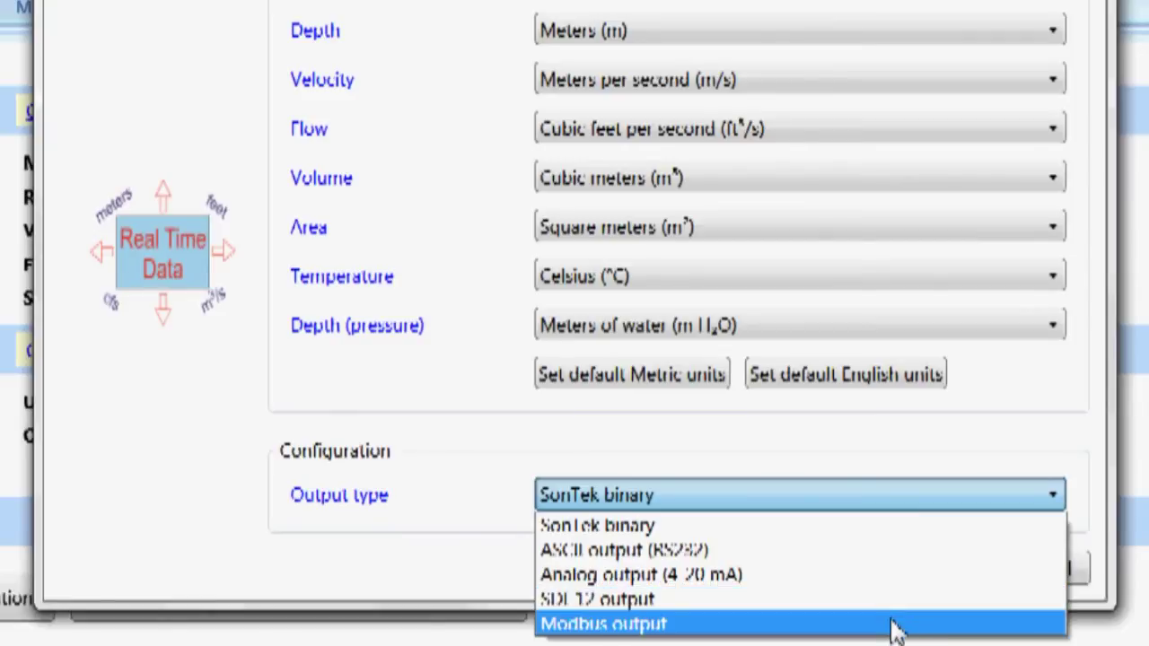
left_click(1040, 454)
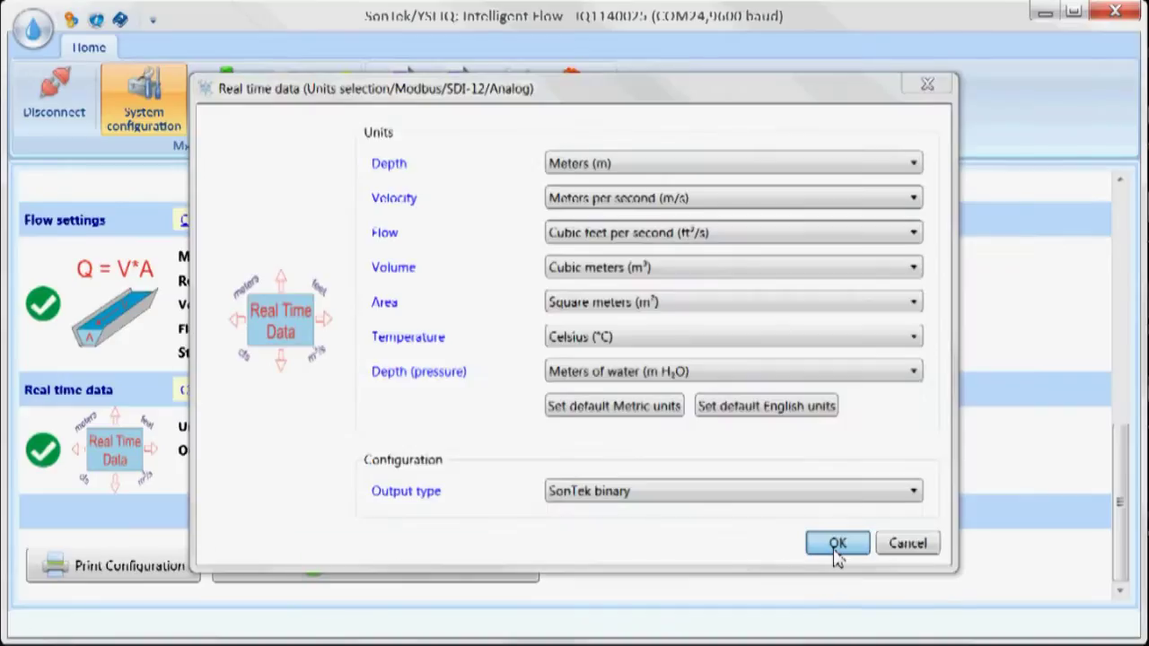
left_click(943, 577)
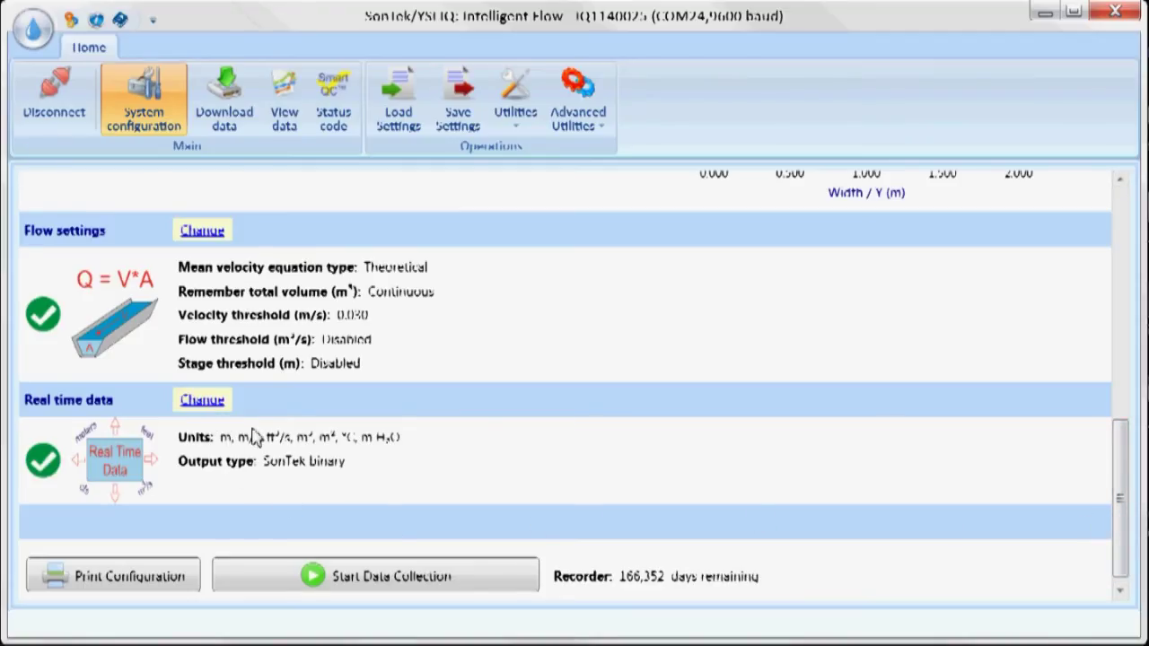
Step: Review the complete system configuration from system information to real time data and start data collection
left_click_drag(1121, 512, 1121, 233)
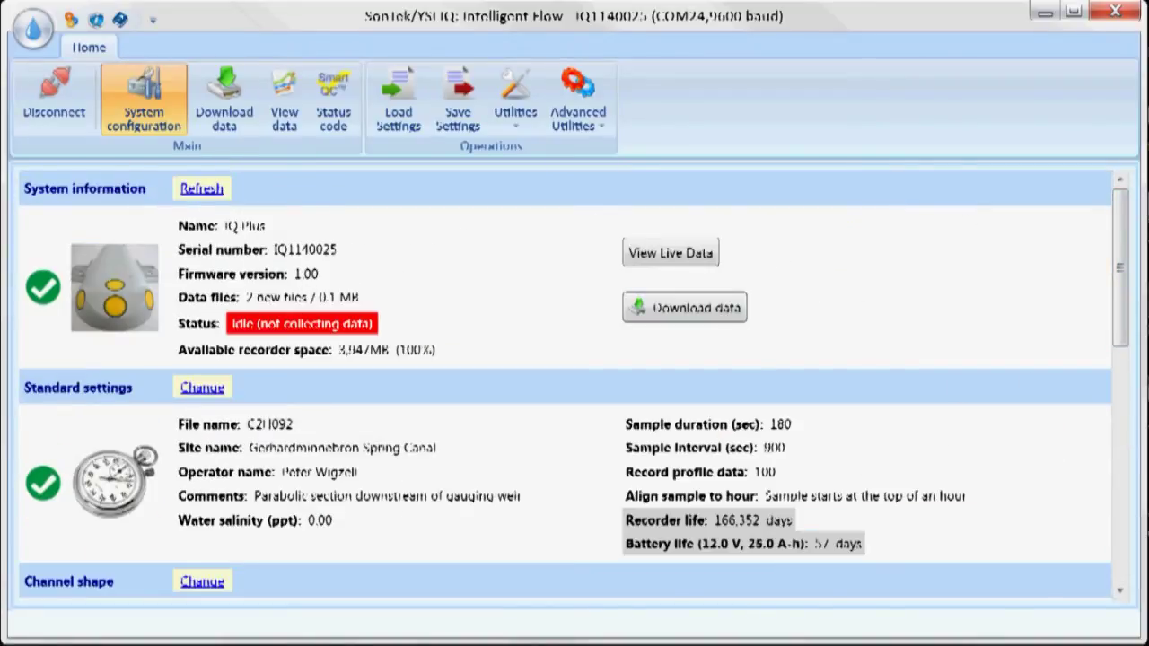
left_click_drag(1121, 334, 1131, 382)
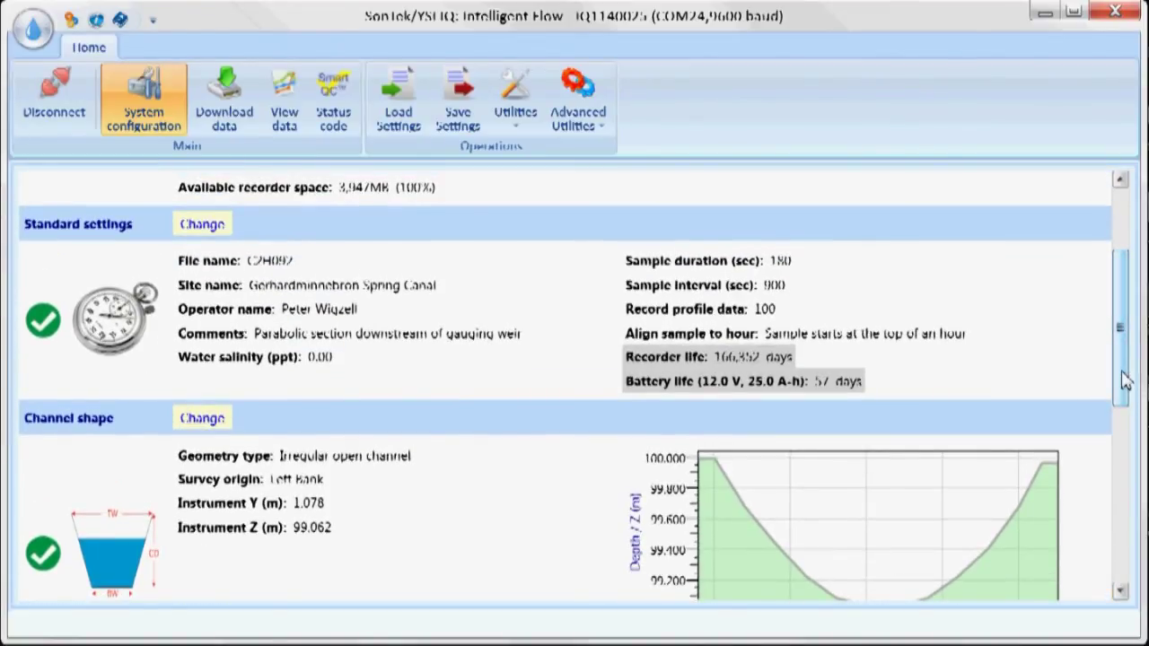
left_click_drag(1127, 381, 1142, 435)
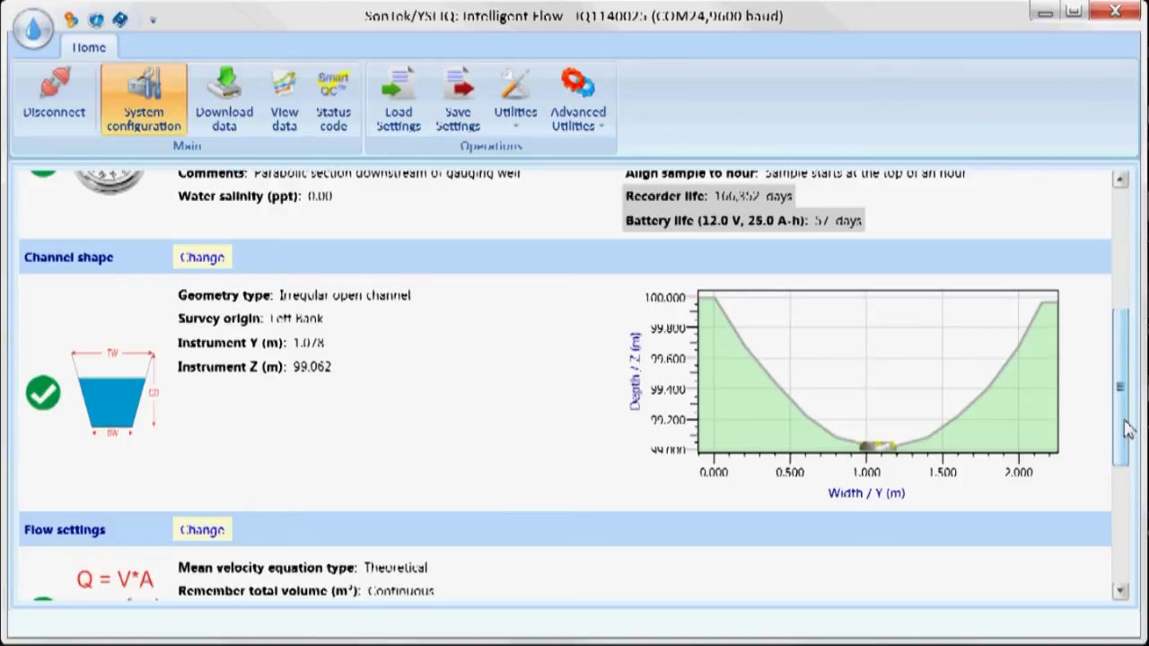
left_click_drag(1128, 429, 1136, 593)
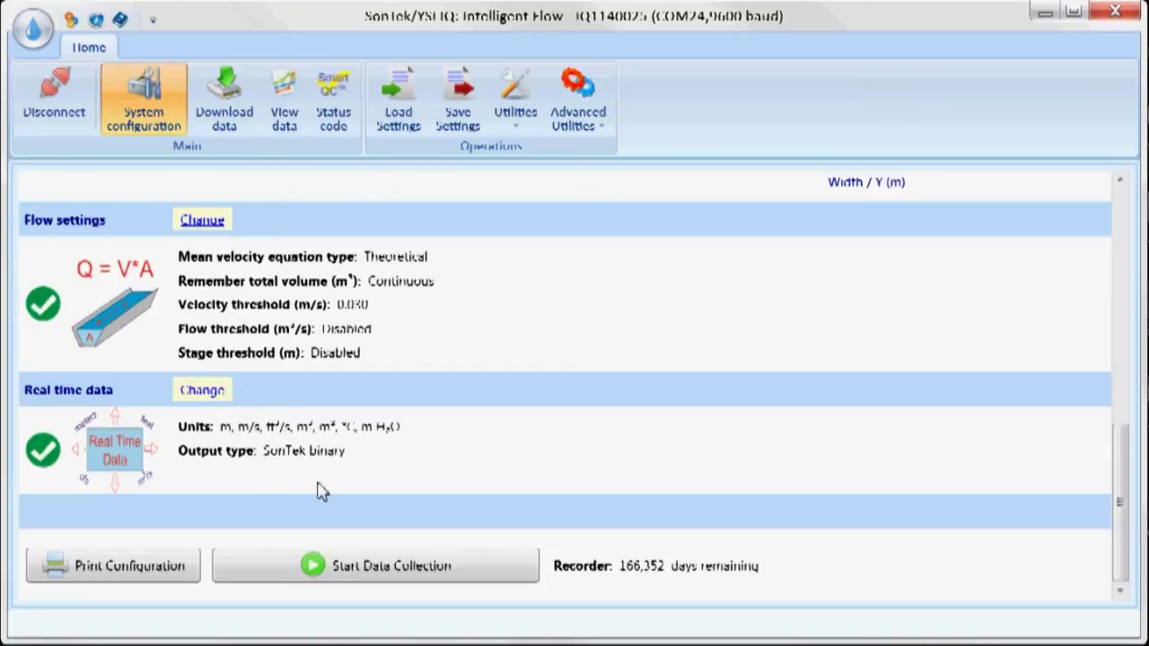
left_click(463, 579)
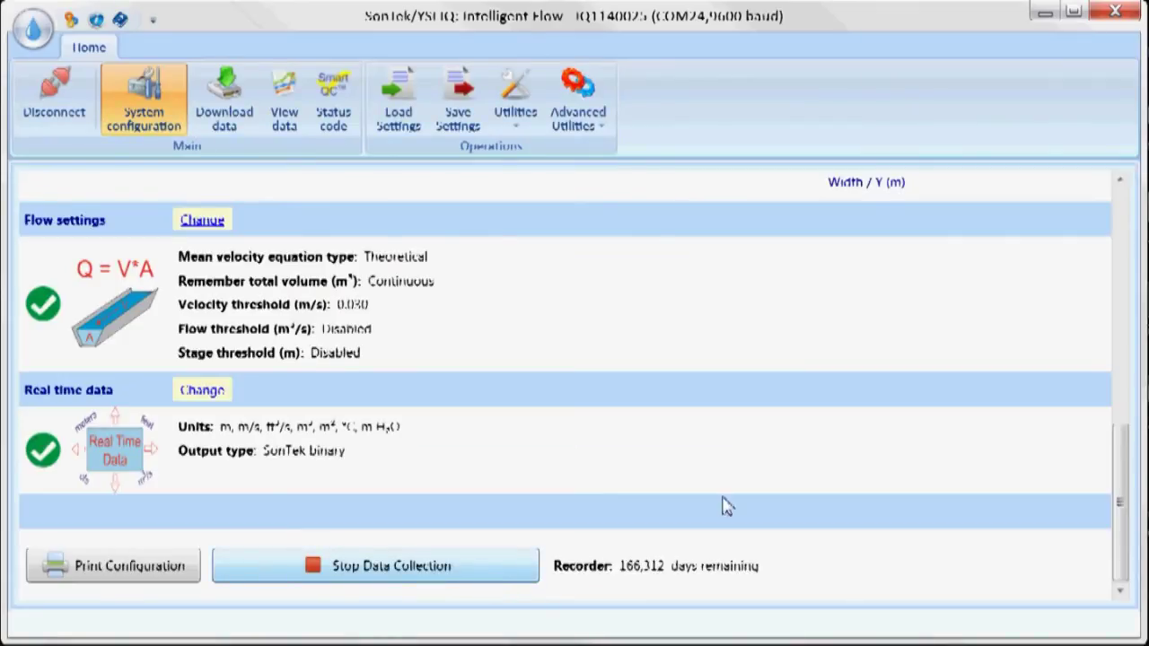
Step: Open the instrument's live data display to examine the real-time sample readings
scroll(1123, 539, "up", 10)
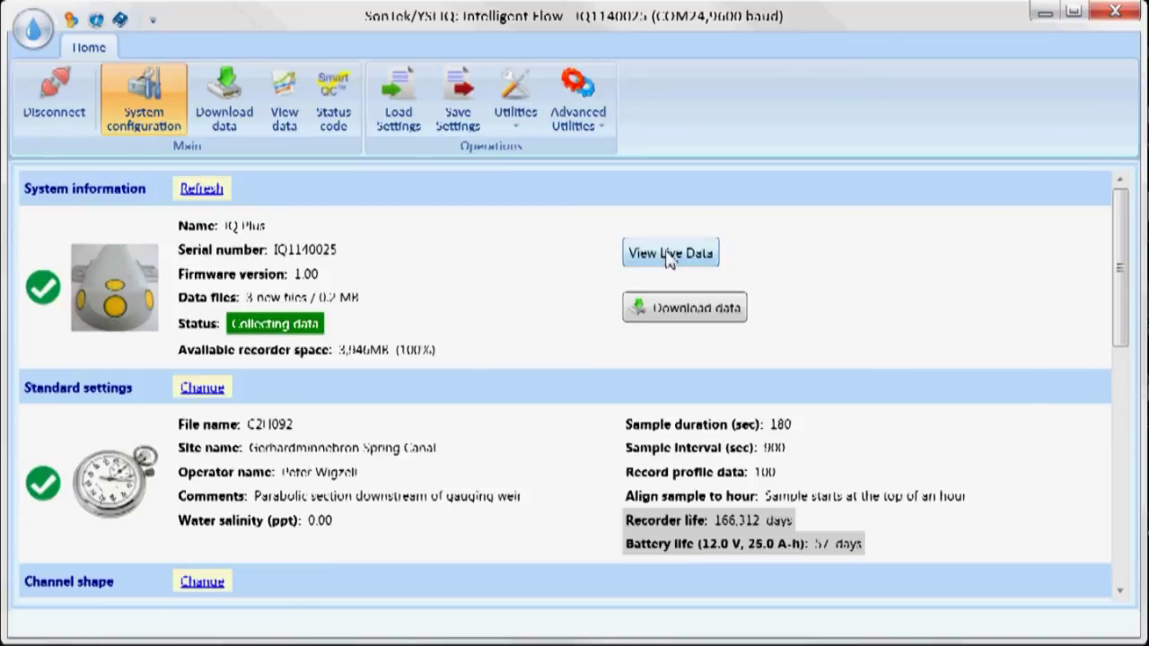
left_click(667, 255)
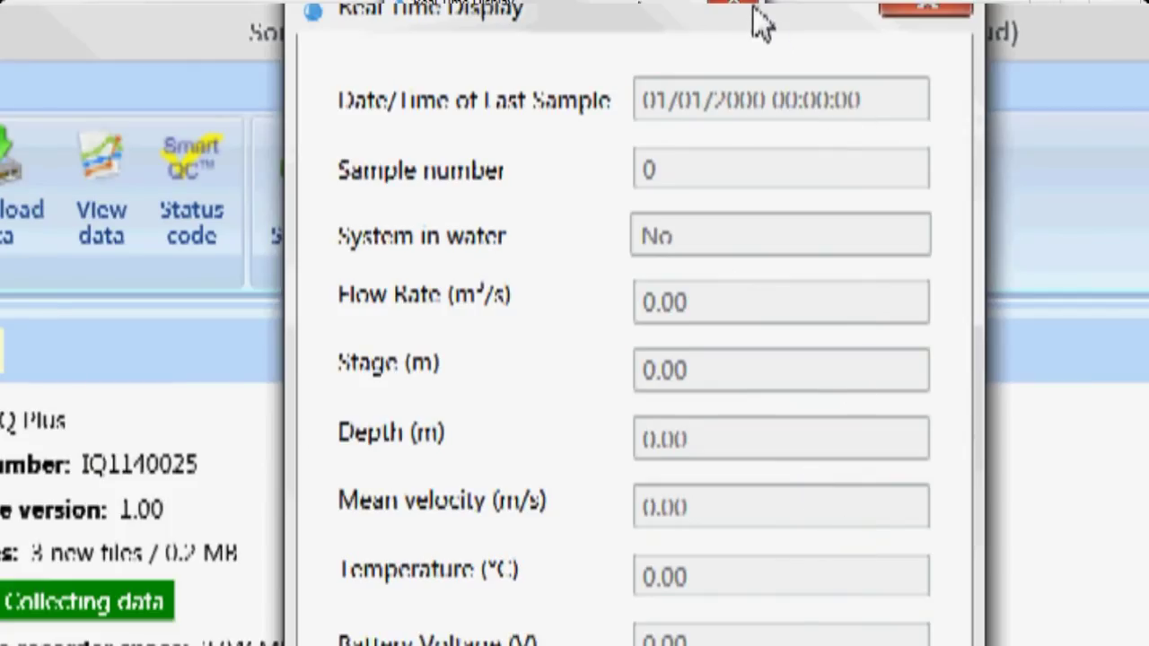
left_click_drag(760, 18, 759, 72)
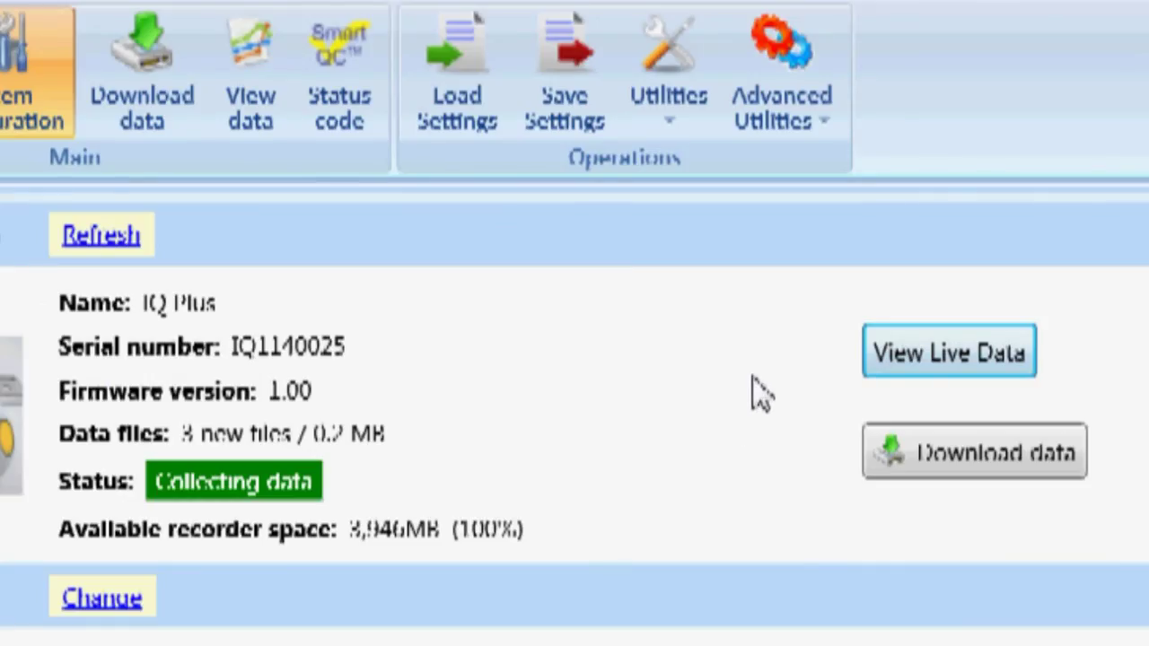
Step: Download all recorded data files from the instrument and acknowledge the completed download
left_click(939, 464)
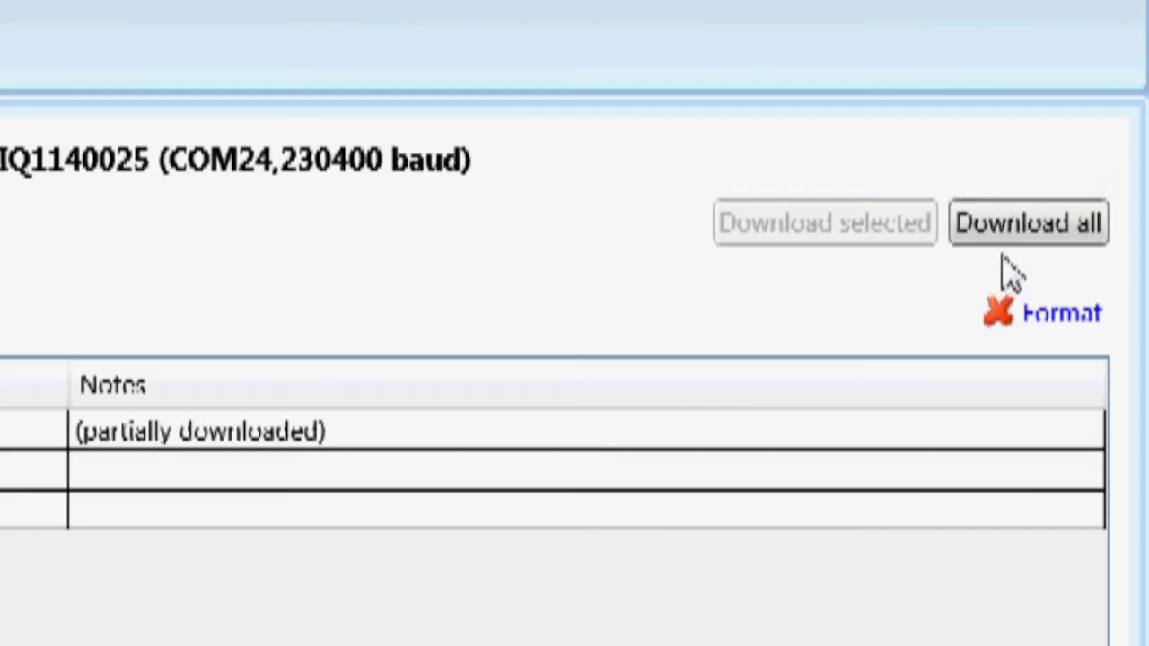
left_click(1023, 164)
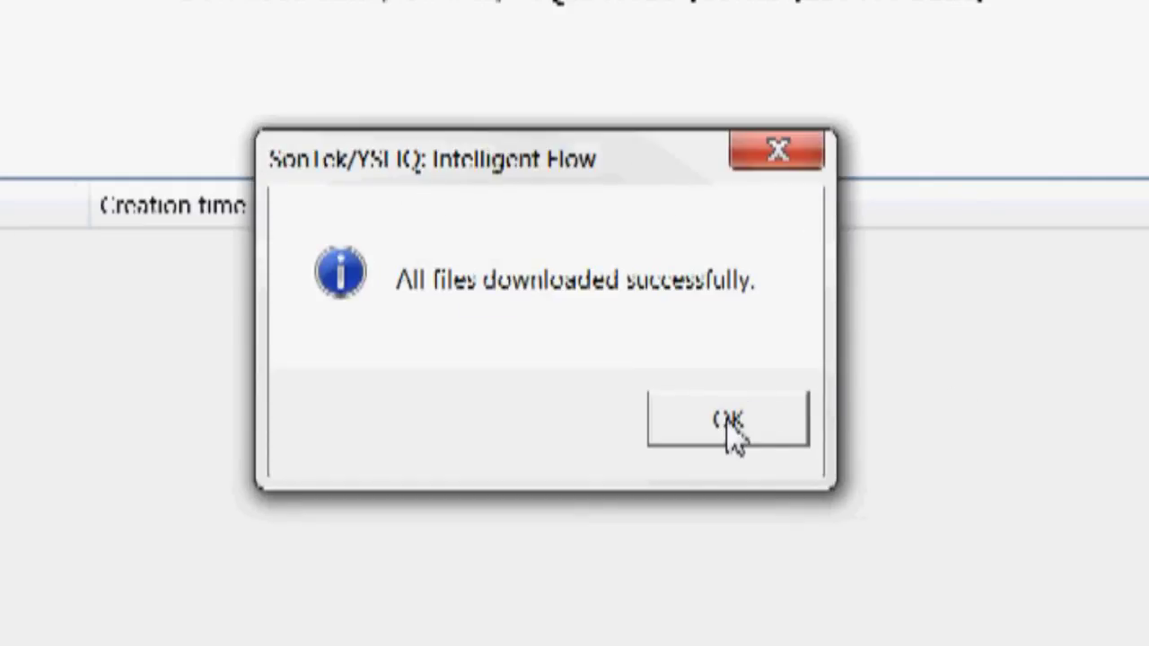
left_click(729, 422)
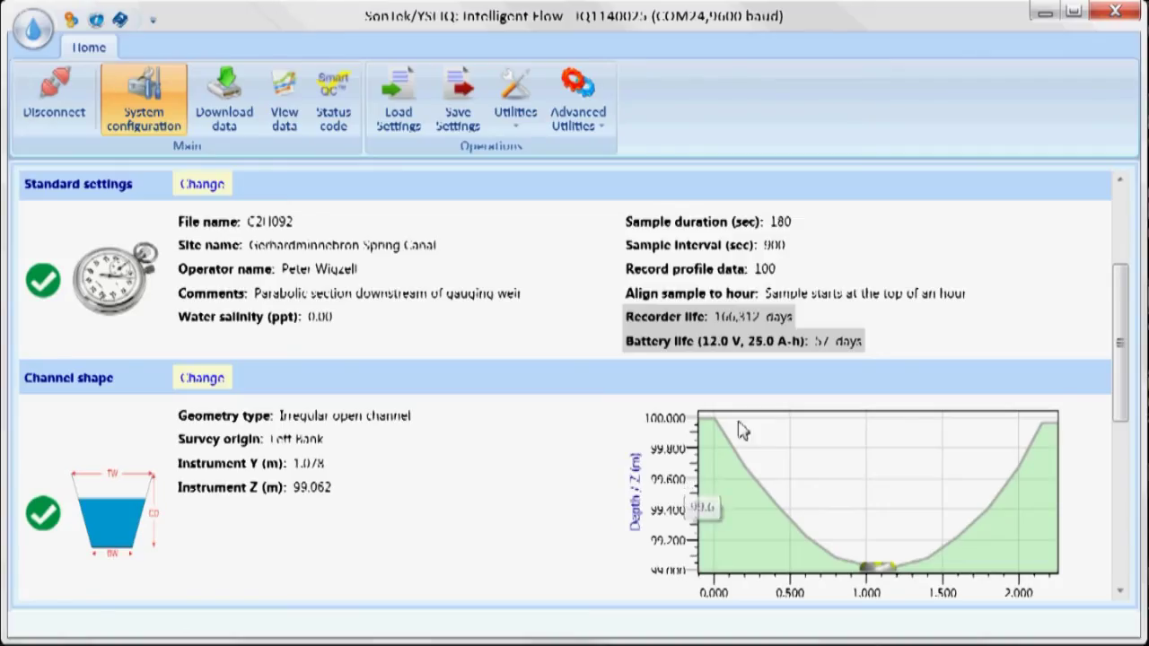
Step: Return to the system information and disconnect from the instrument
left_click_drag(1121, 368, 1129, 242)
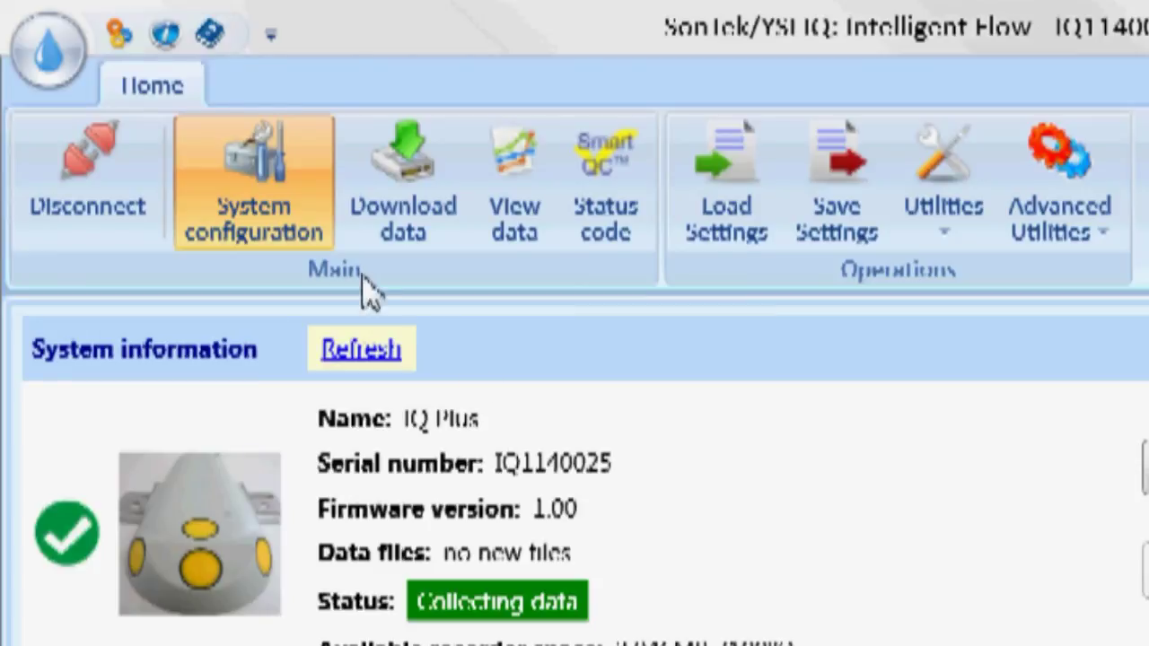
left_click(119, 183)
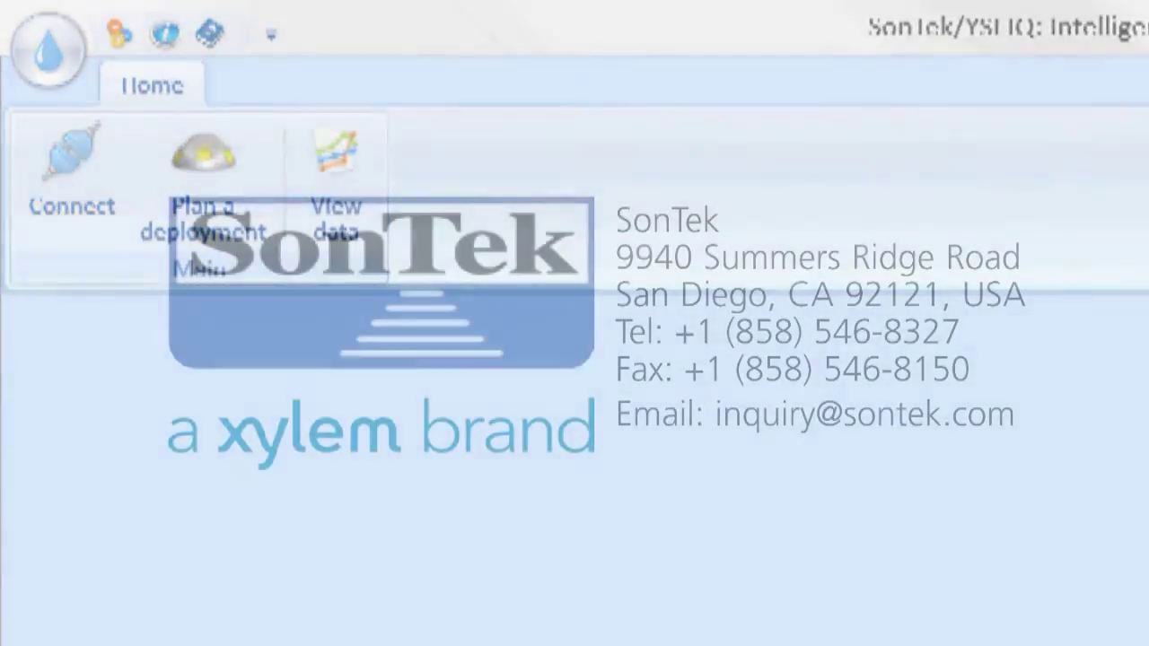